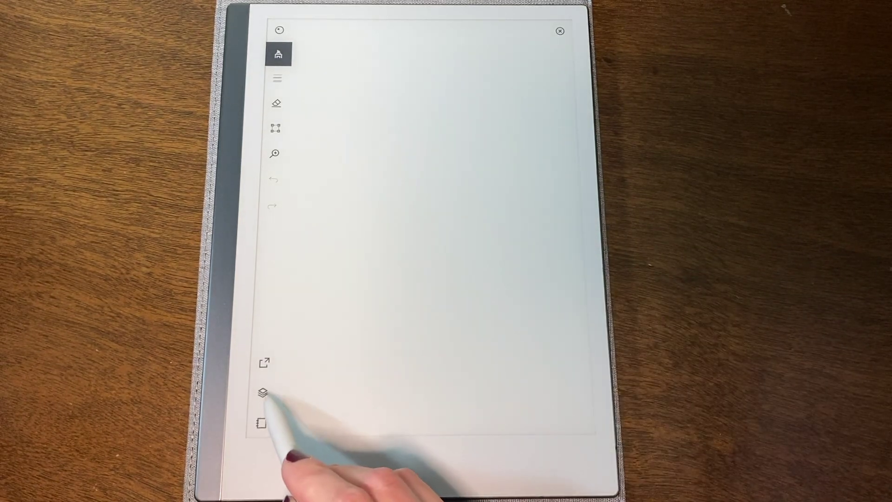
From the page's Layers panel, open Choose template, which shows Blank as current.
left_click(263, 392)
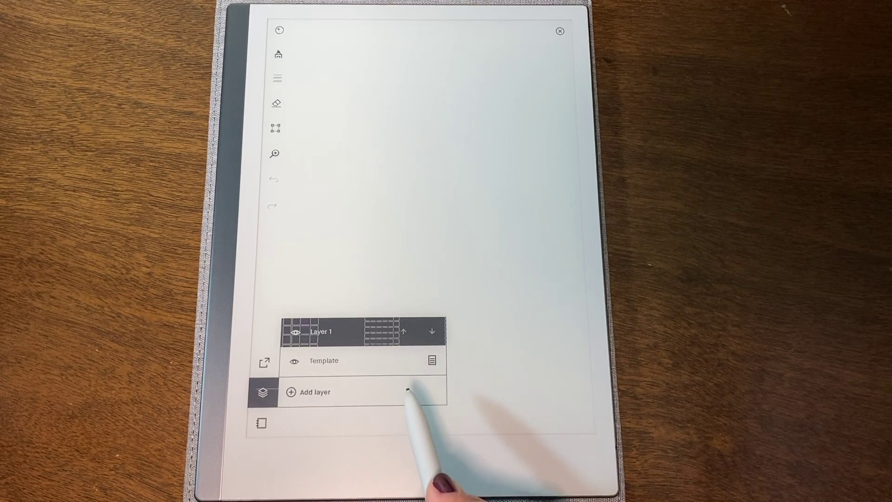
left_click(407, 363)
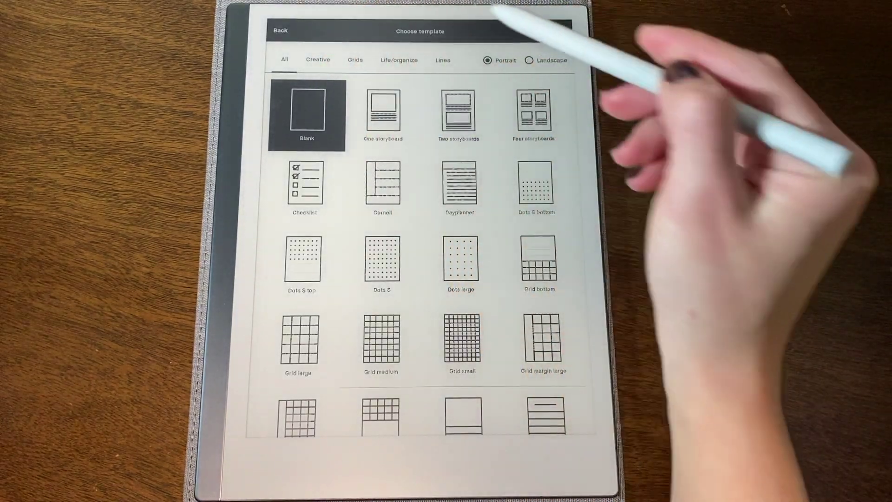
Filter to Creative templates and apply Dots S bottom to the page.
left_click(318, 59)
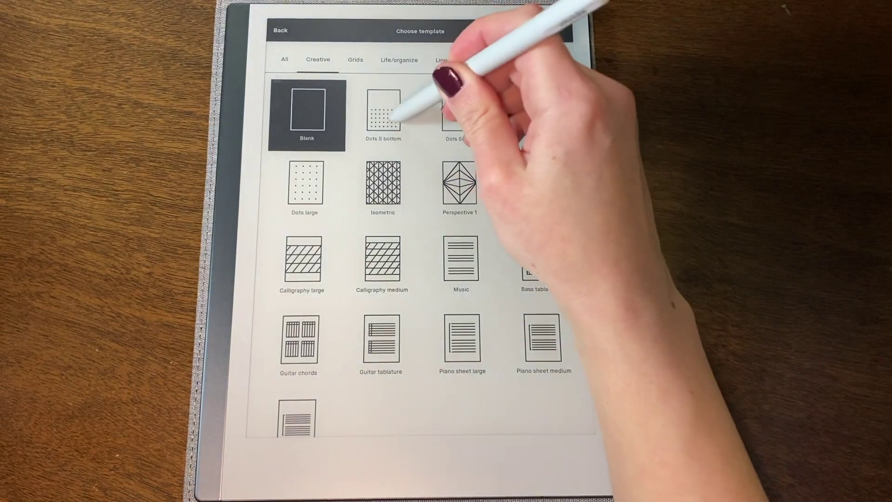
left_click(307, 111)
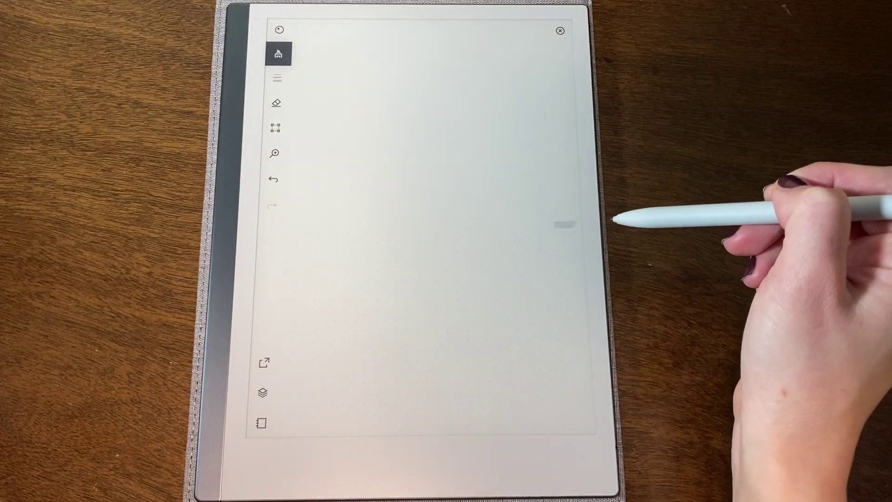
left_click(88, 498)
left_click(327, 360)
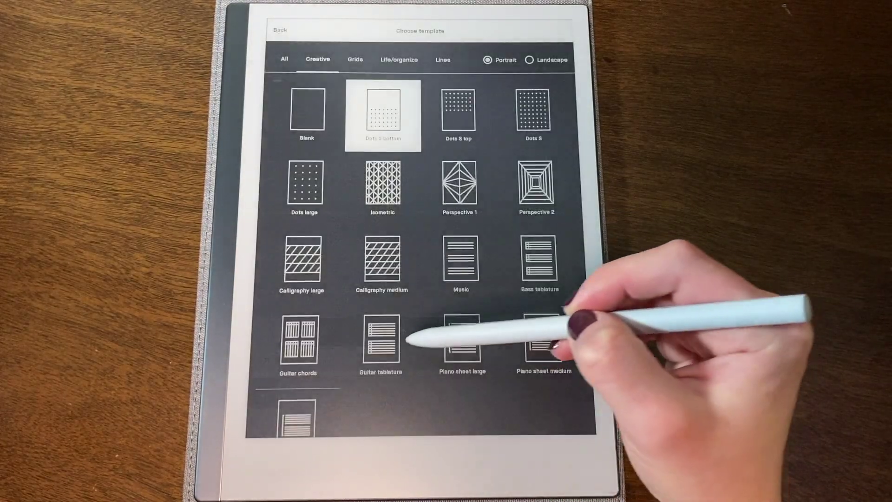
Apply another dotted template, then return to the chooser via Layers.
left_click(460, 108)
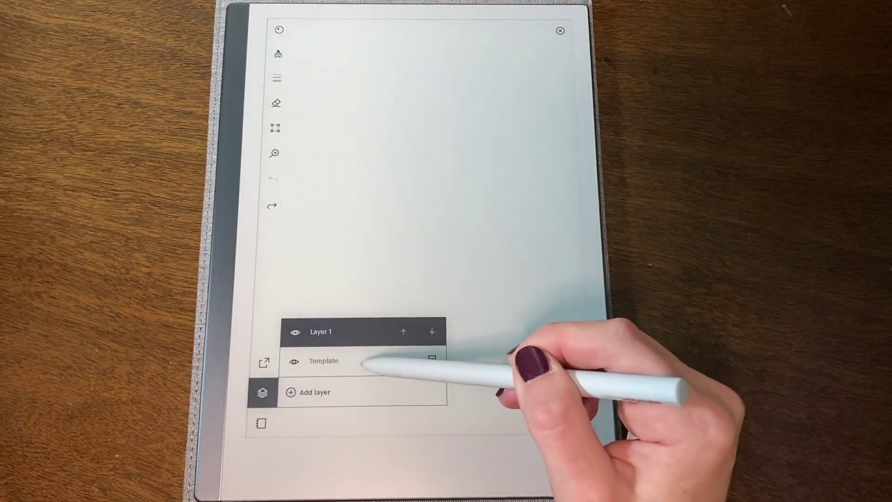
left_click(432, 359)
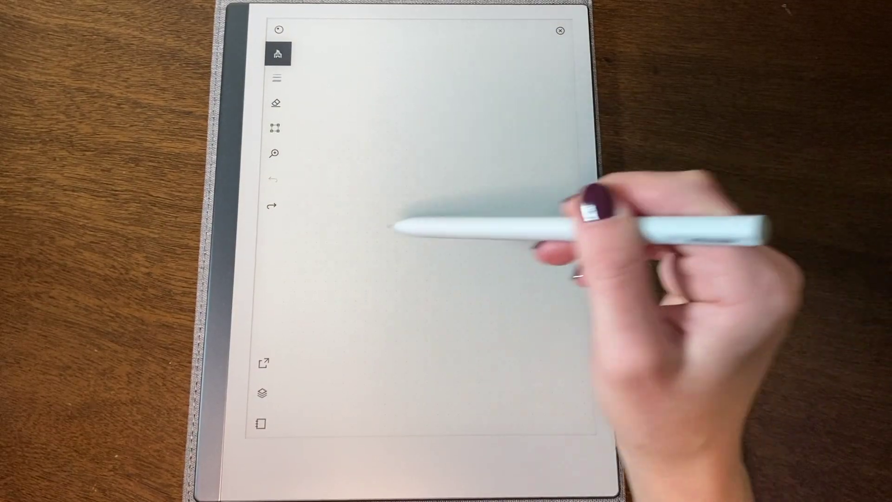
left_click(262, 393)
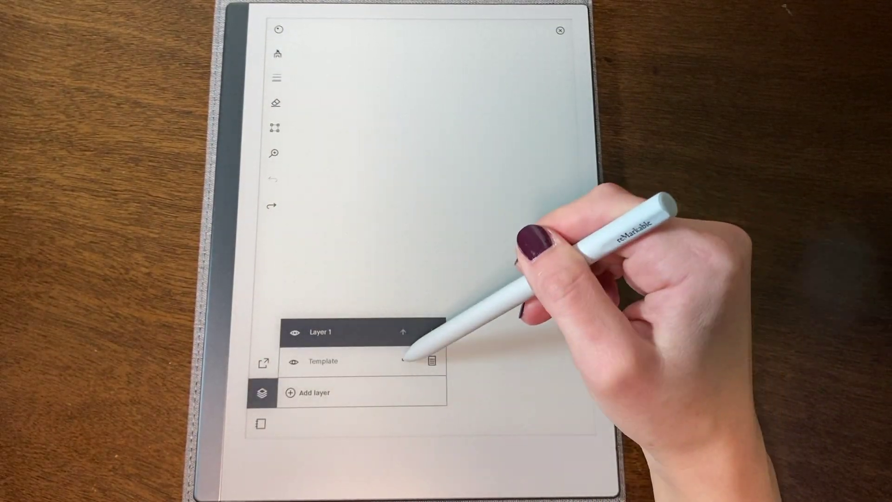
left_click(432, 362)
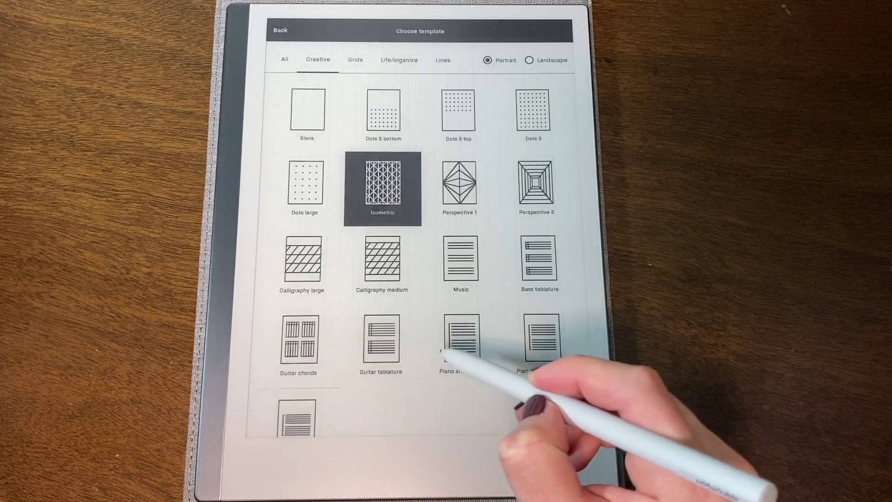
Try a Perspective template and a Calligraphy template, then reopen the chooser with Music chosen.
left_click(530, 188)
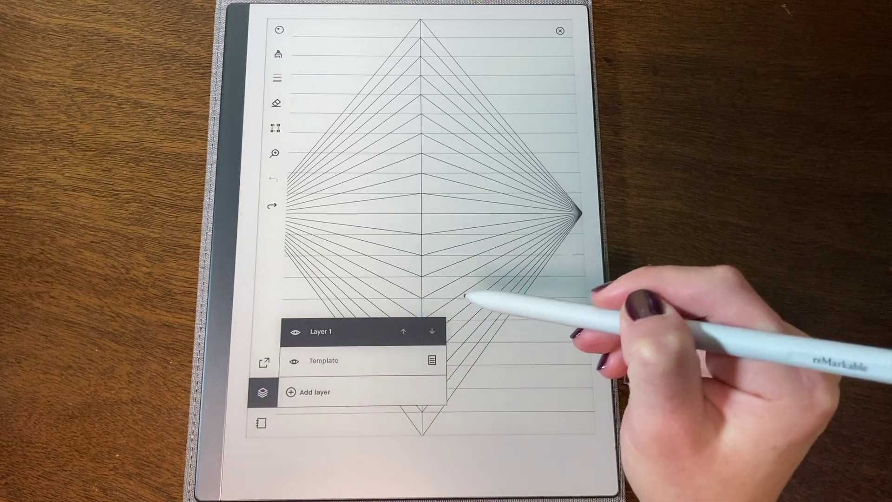
left_click(432, 361)
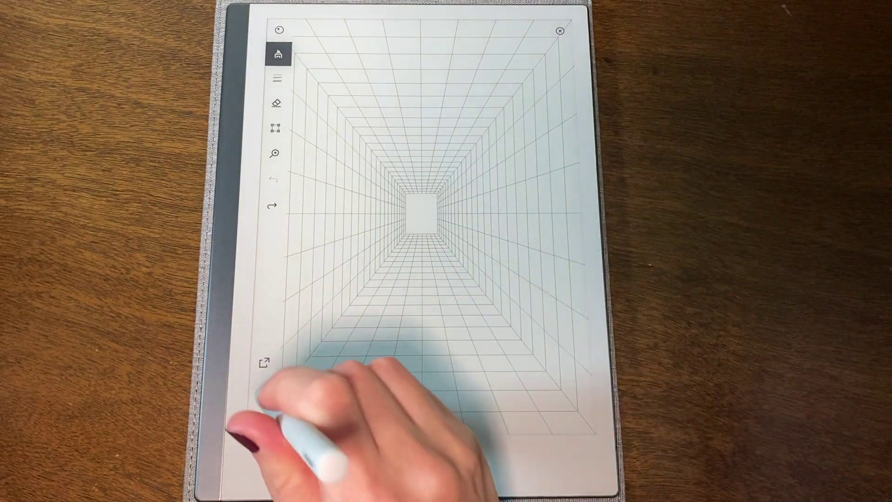
left_click(262, 392)
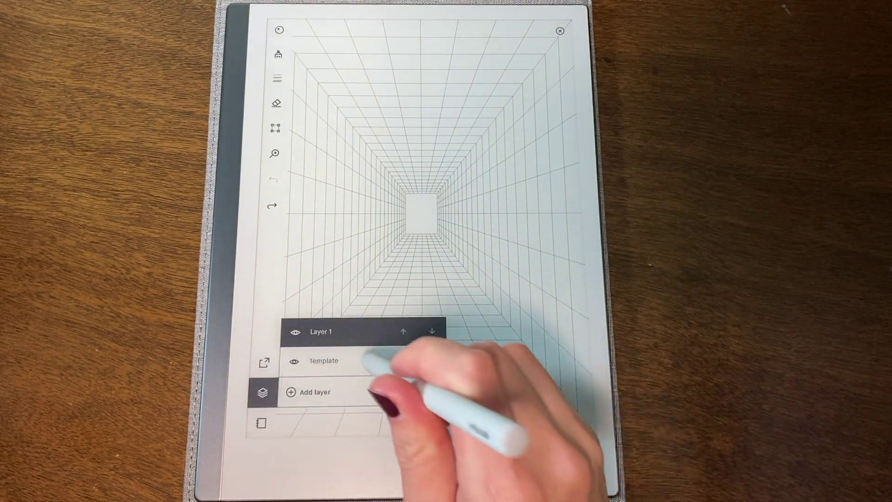
left_click(432, 361)
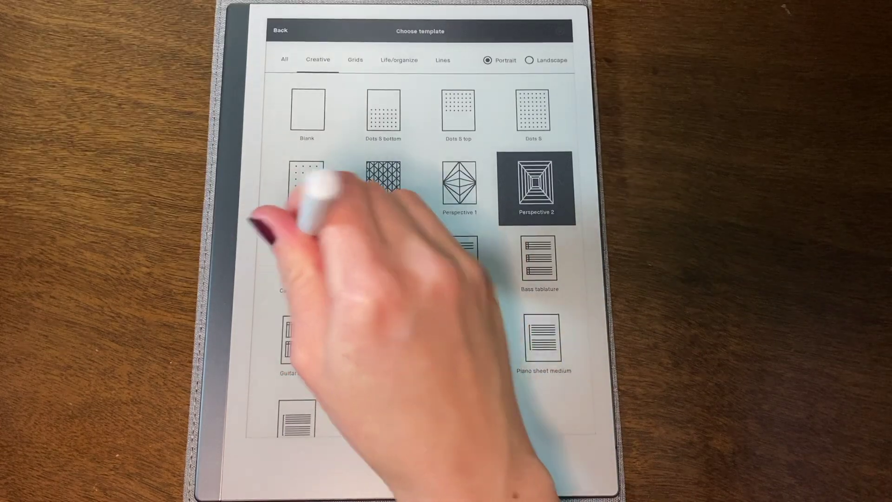
left_click(301, 258)
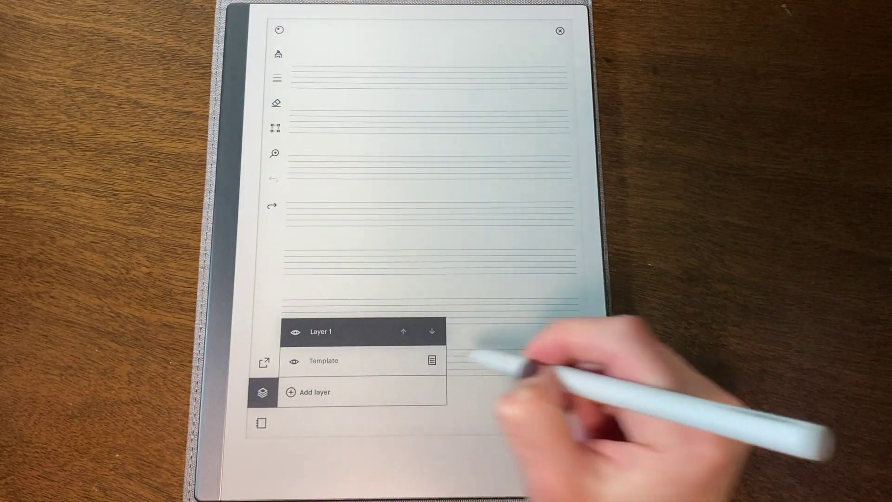
left_click(432, 360)
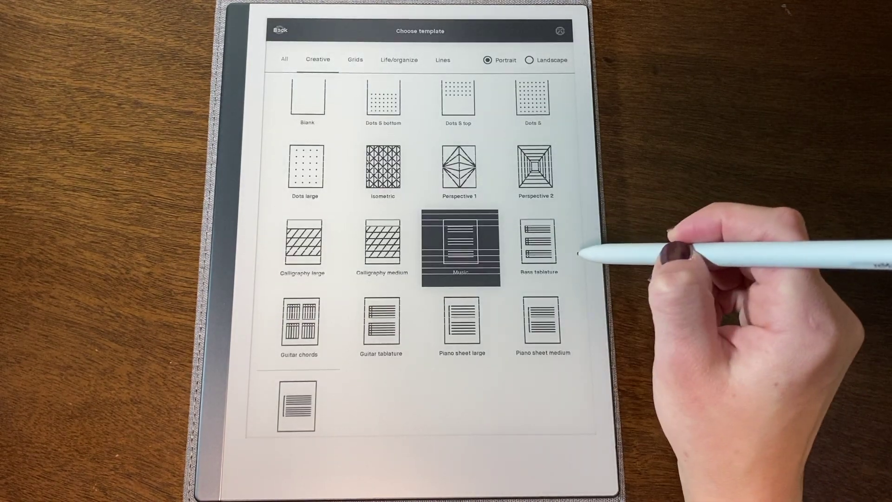
Apply Bass tablature, view it full-page, then apply Guitar chords.
left_click(539, 244)
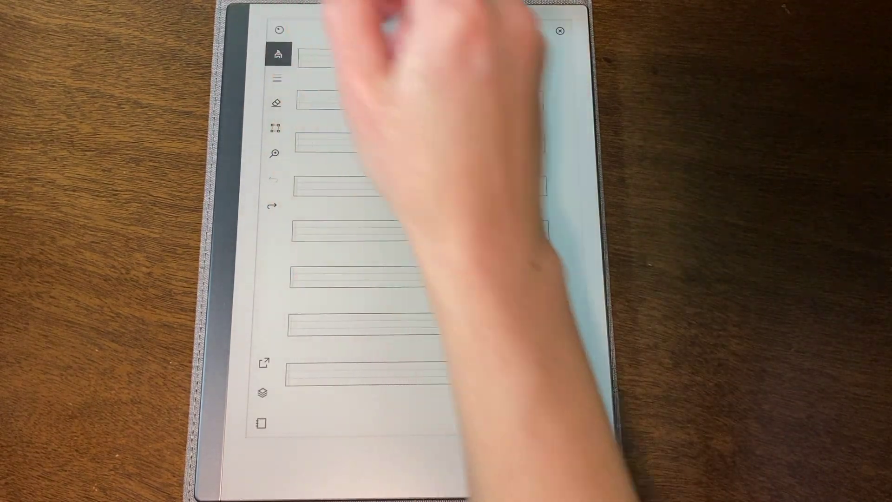
left_click(279, 29)
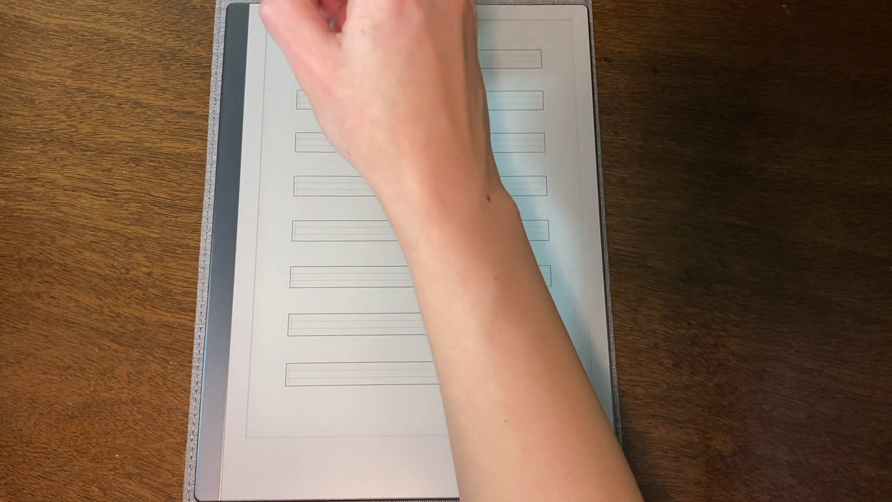
left_click(279, 30)
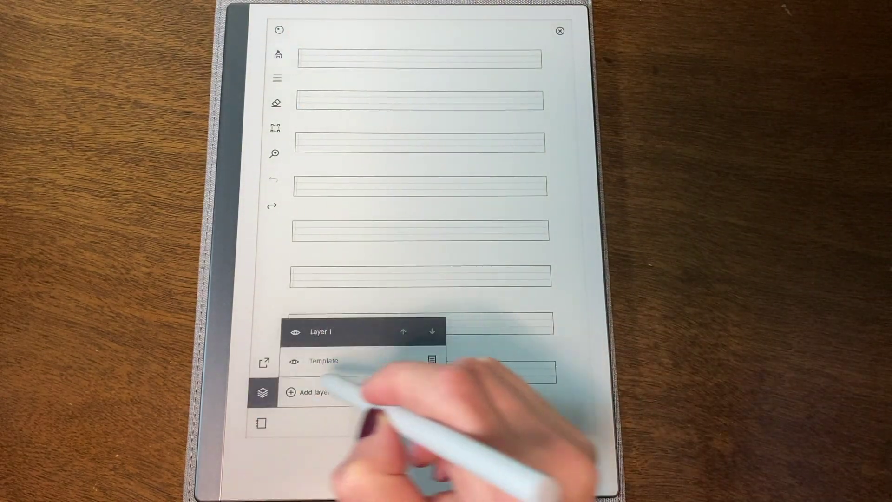
left_click(398, 357)
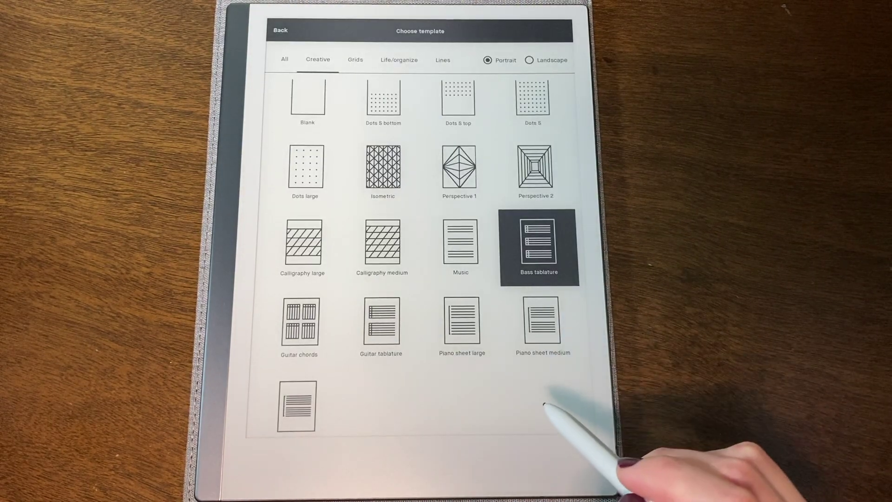
left_click(382, 321)
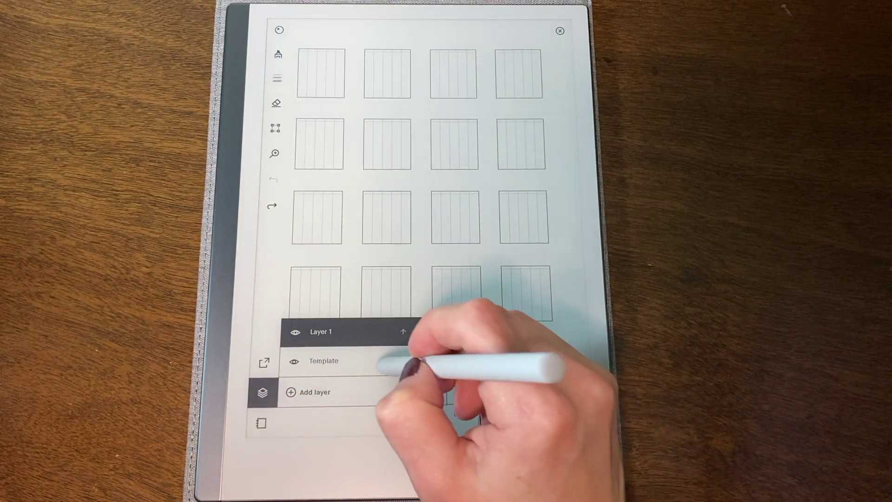
Apply Guitar tablature, then Piano sheet large, medium and small in turn.
left_click(432, 360)
left_click(460, 307)
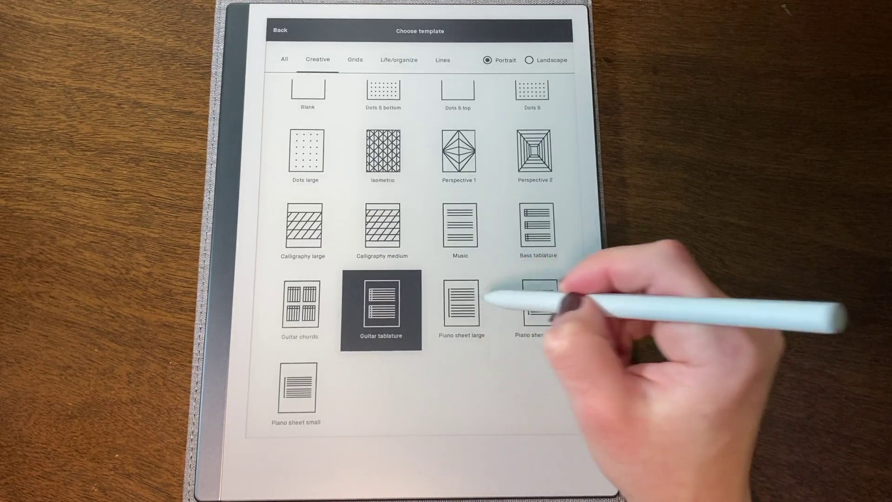
left_click(541, 304)
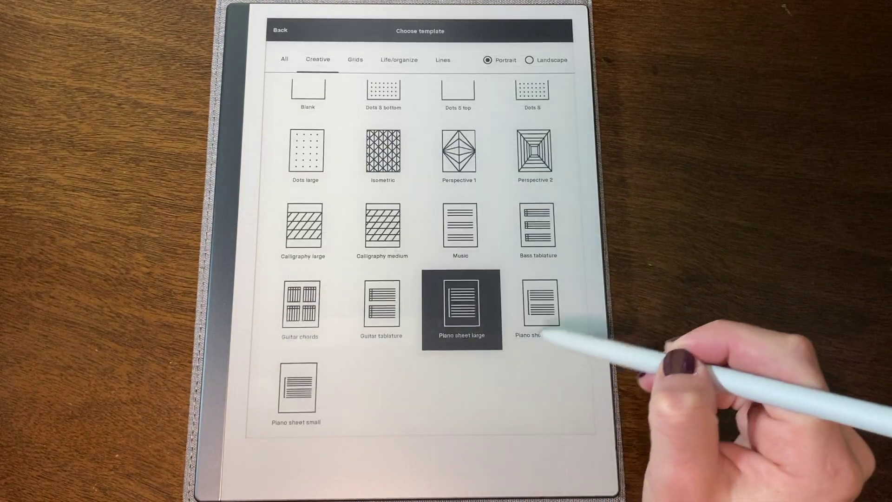
left_click(543, 304)
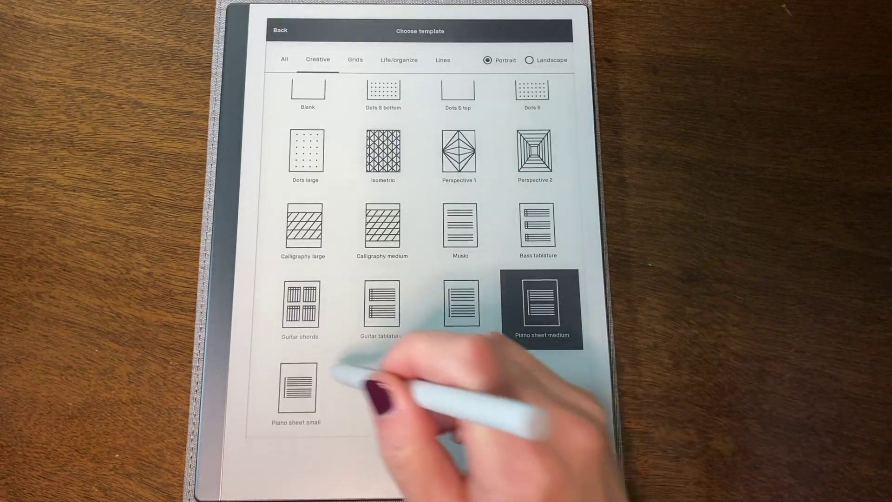
left_click(540, 307)
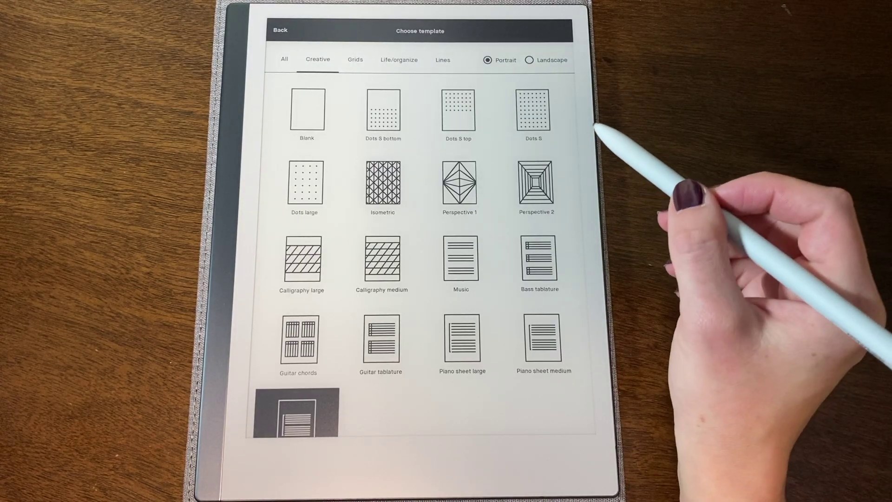
left_click(355, 60)
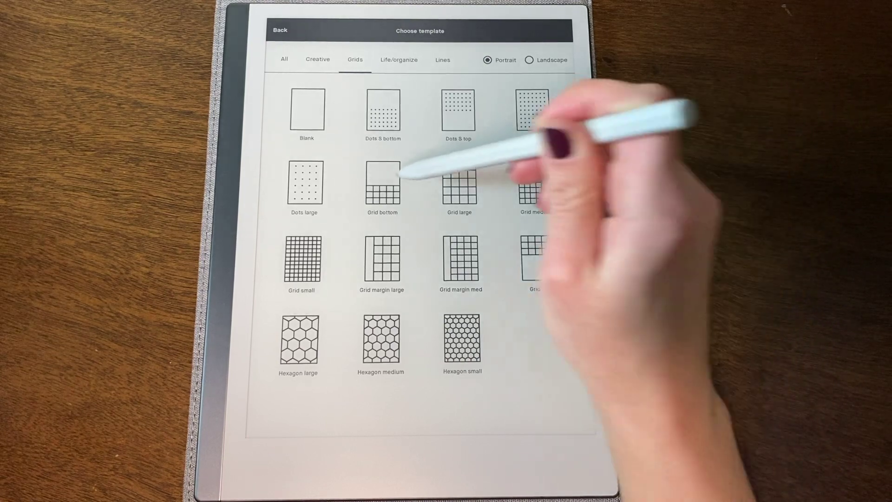
Apply a first grid template and bring the chooser back through Layers.
left_click(382, 182)
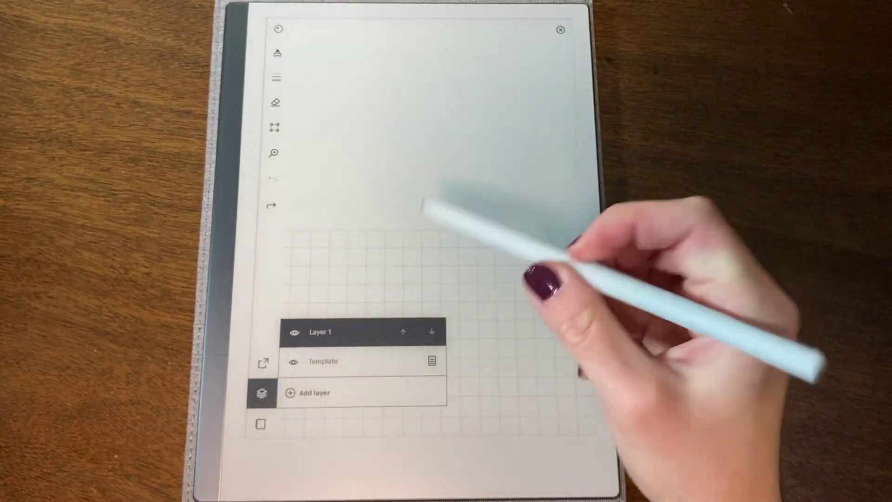
left_click(320, 362)
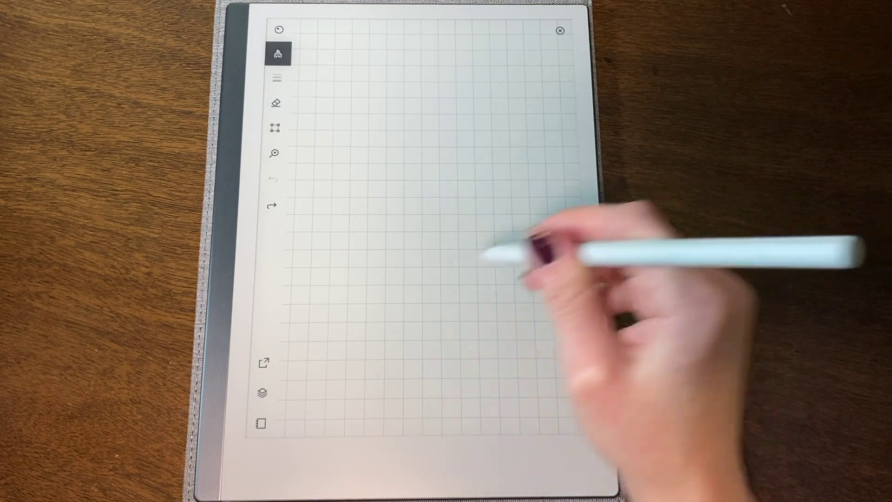
left_click(262, 393)
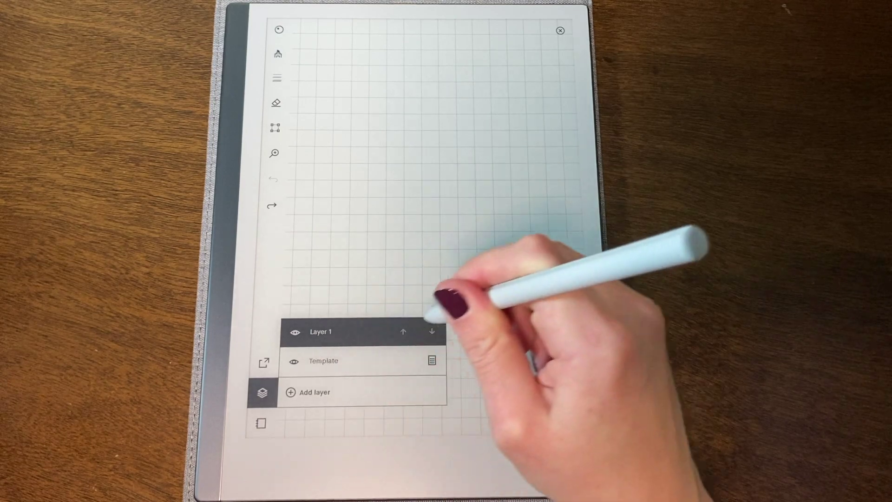
left_click(433, 361)
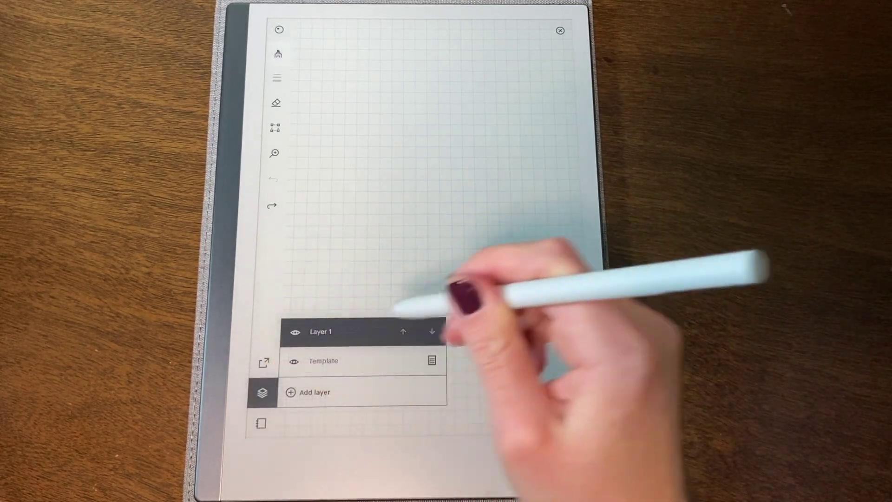
left_click(432, 360)
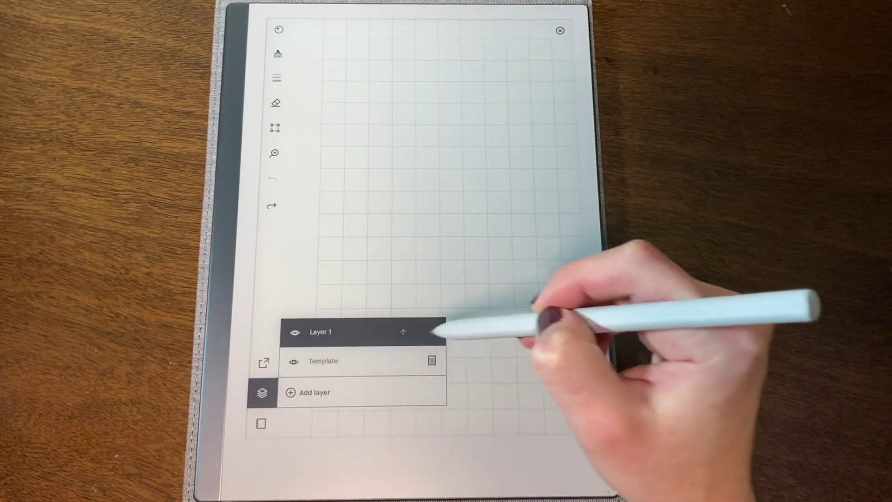
left_click(432, 361)
Apply Grid margin large, Grid top, then the Hexagon grids, ending on Hexagon small.
left_click(461, 258)
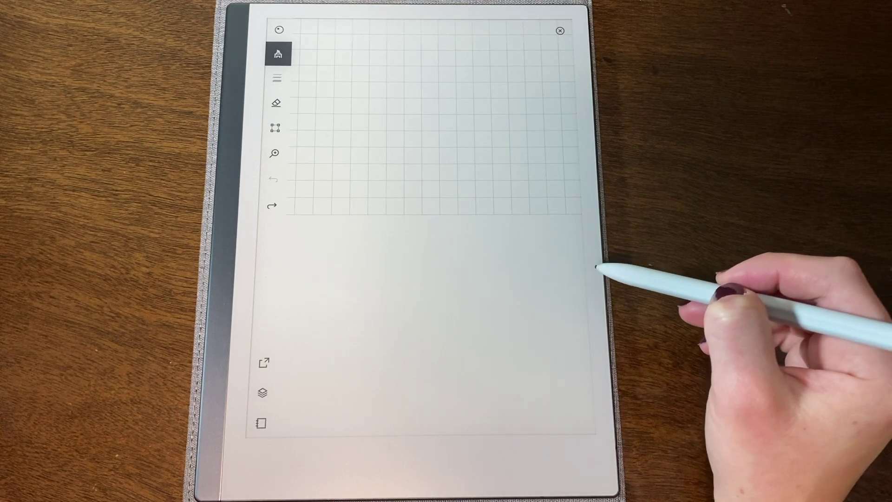
left_click(262, 391)
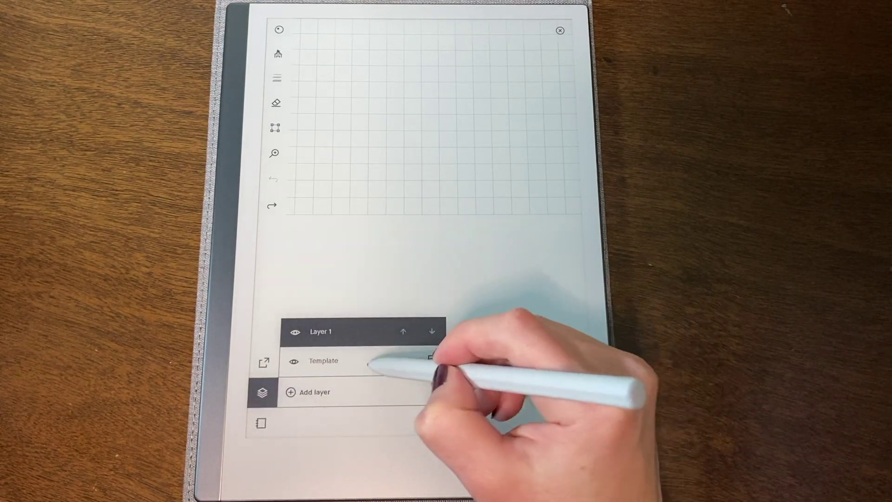
left_click(415, 359)
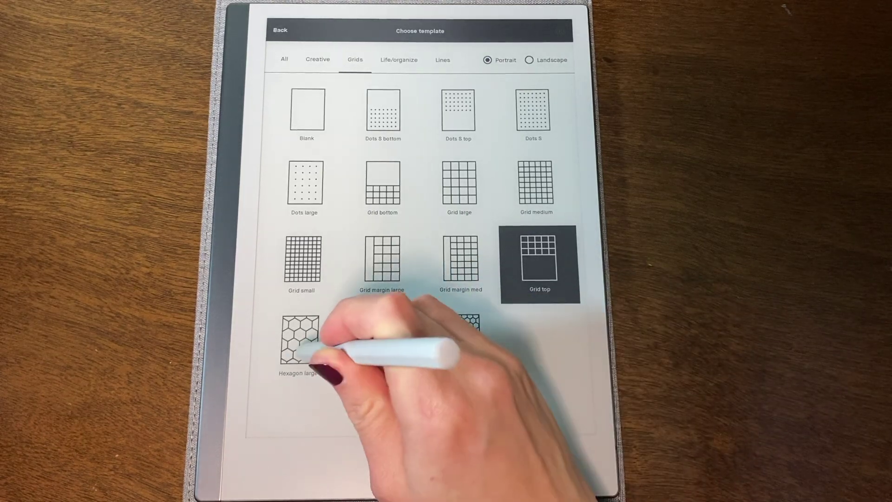
left_click(538, 259)
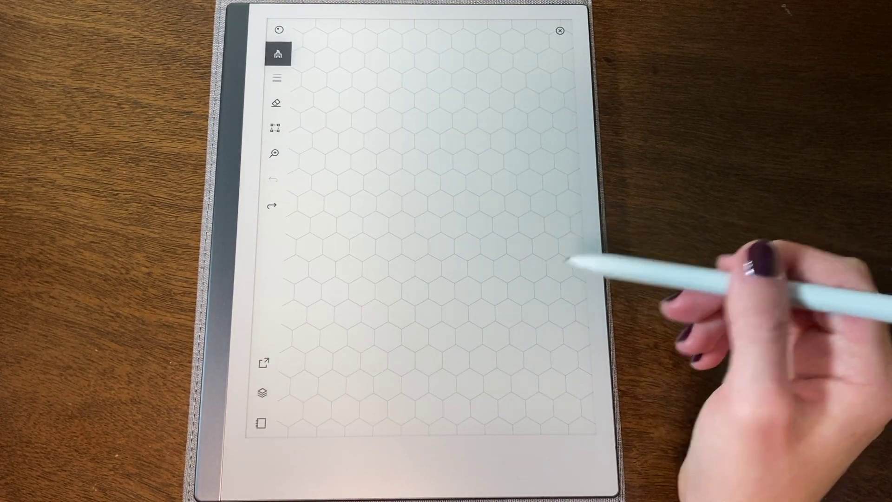
left_click(262, 392)
left_click(418, 361)
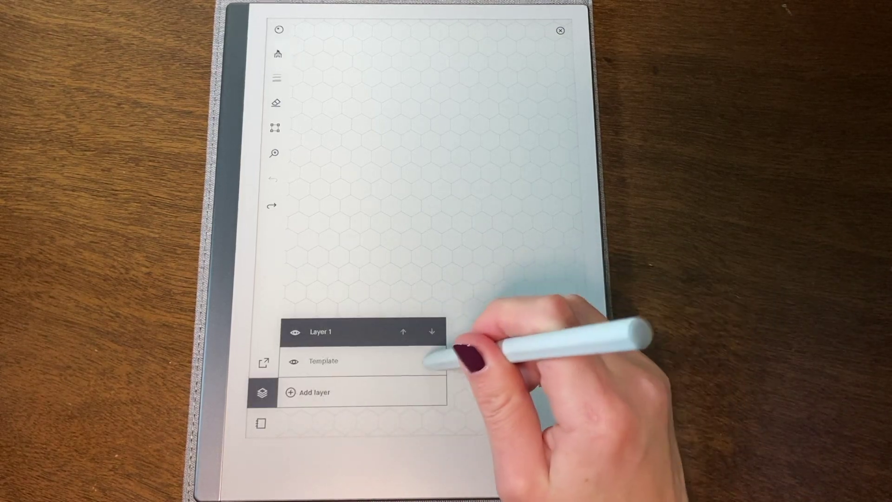
left_click(433, 360)
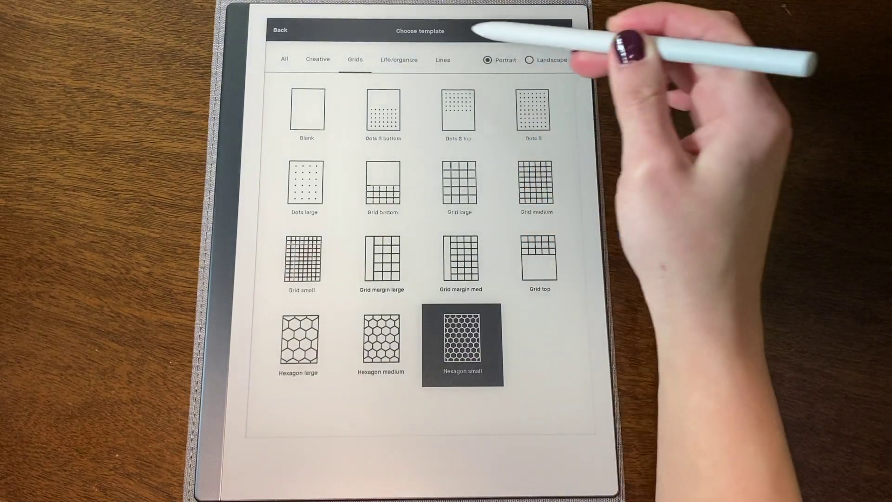
left_click(399, 59)
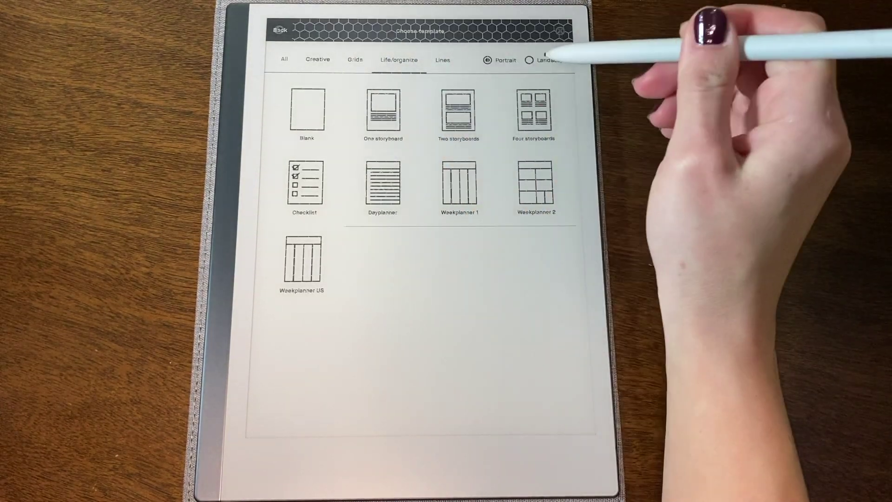
Apply One storyboard, then Two storyboards with the side toolbar hidden.
left_click(568, 30)
left_click(573, 84)
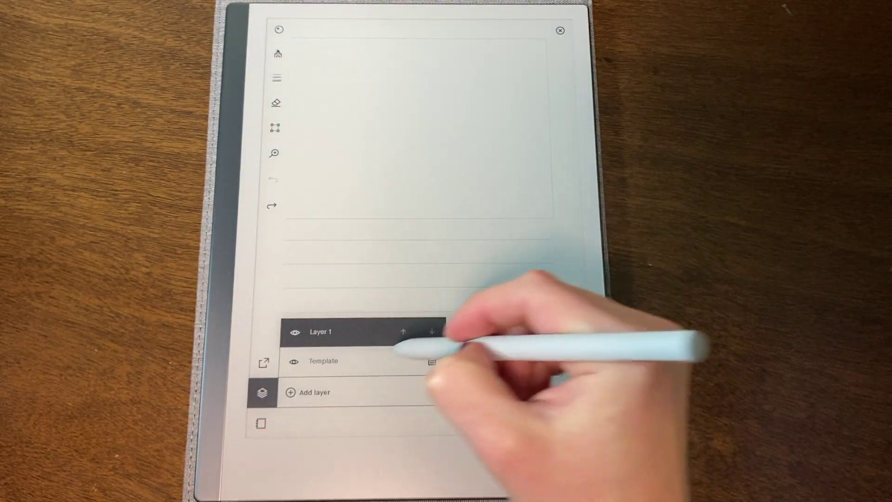
left_click(428, 348)
left_click(488, 61)
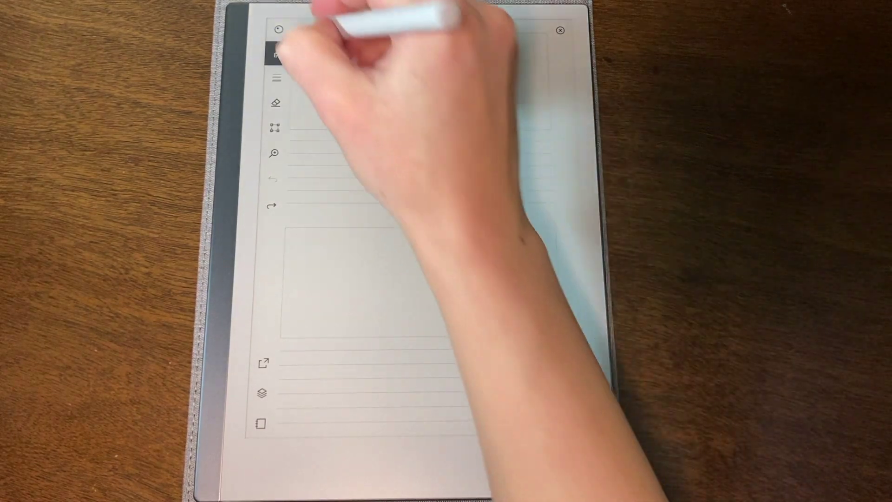
left_click(279, 29)
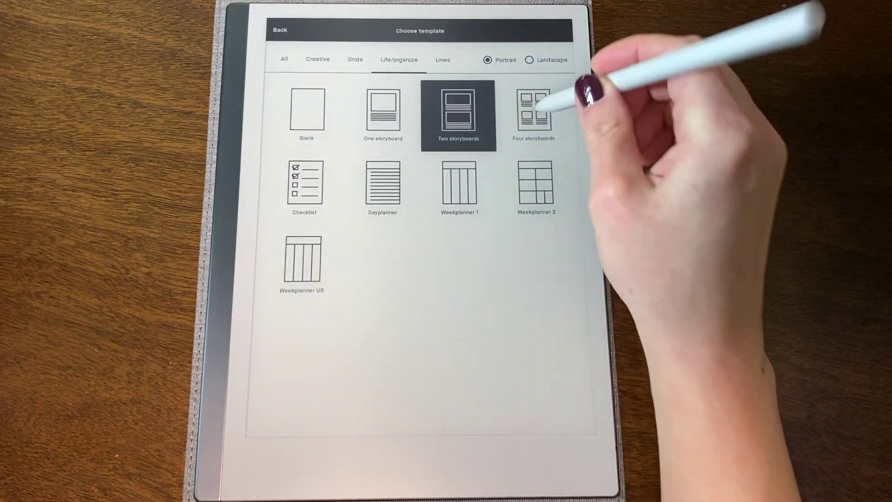
Apply Four storyboards, then the Checklist template with its Deadline column.
left_click(534, 110)
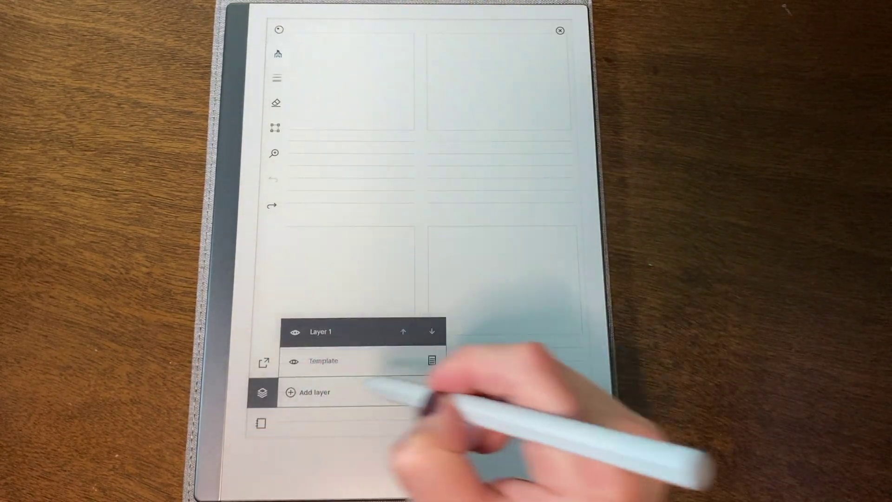
left_click(432, 360)
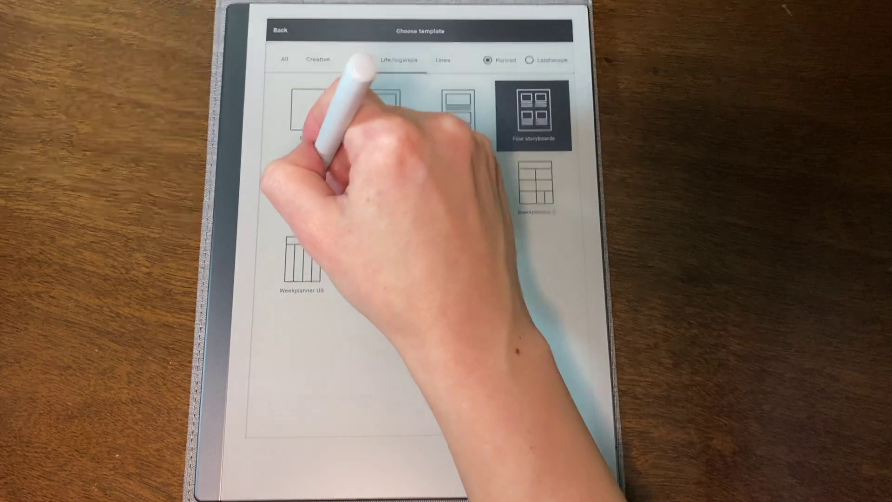
left_click(534, 112)
left_click(279, 29)
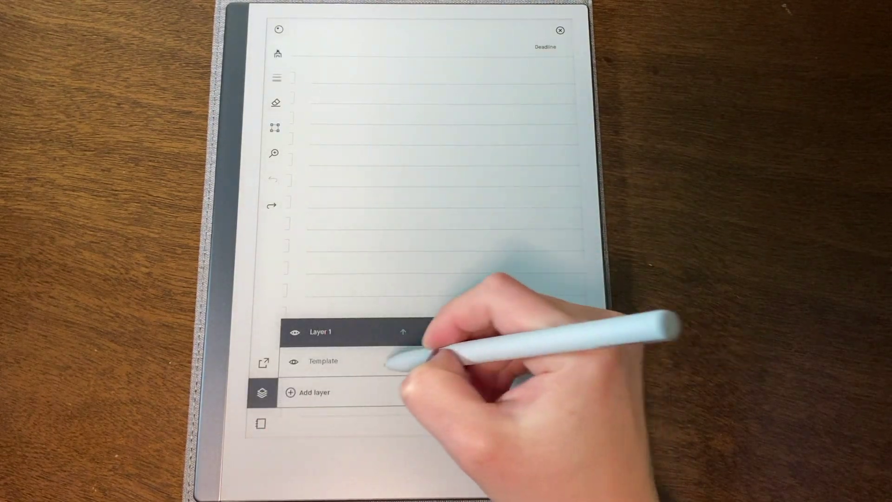
Apply the Dayplanner template, then try Weekplanner 1.
left_click(432, 360)
left_click(459, 94)
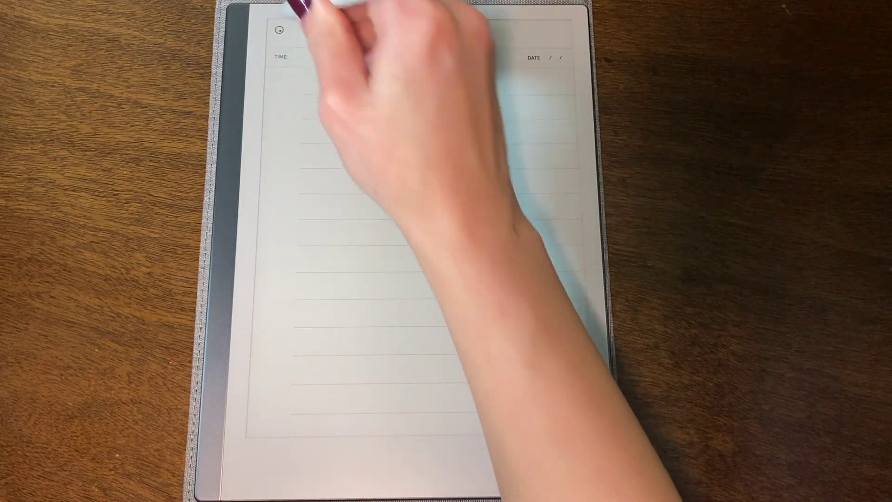
left_click(262, 392)
left_click(376, 360)
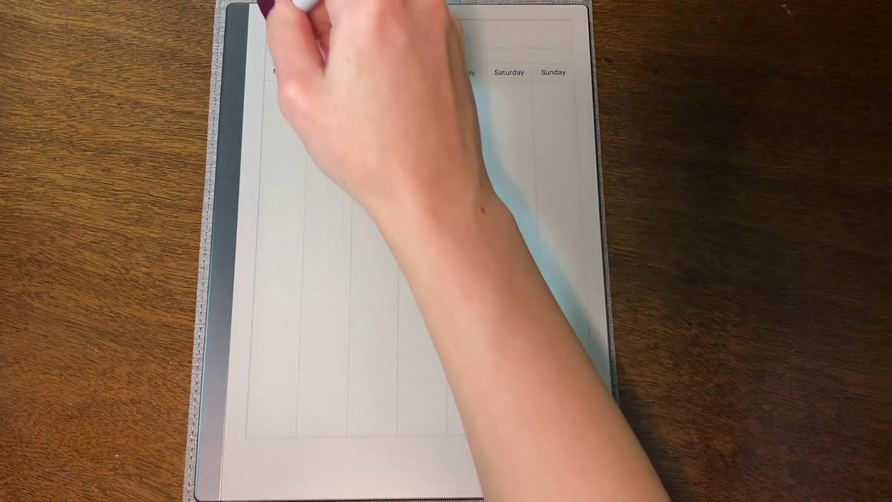
left_click(279, 29)
Apply Weekplanner 2, then Weekplanner US, hiding the toolbar to view each.
left_click(262, 392)
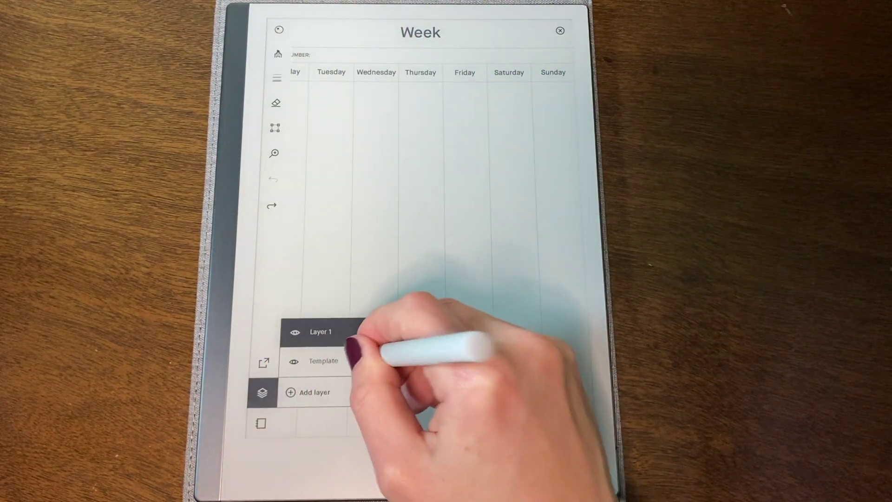
left_click(324, 360)
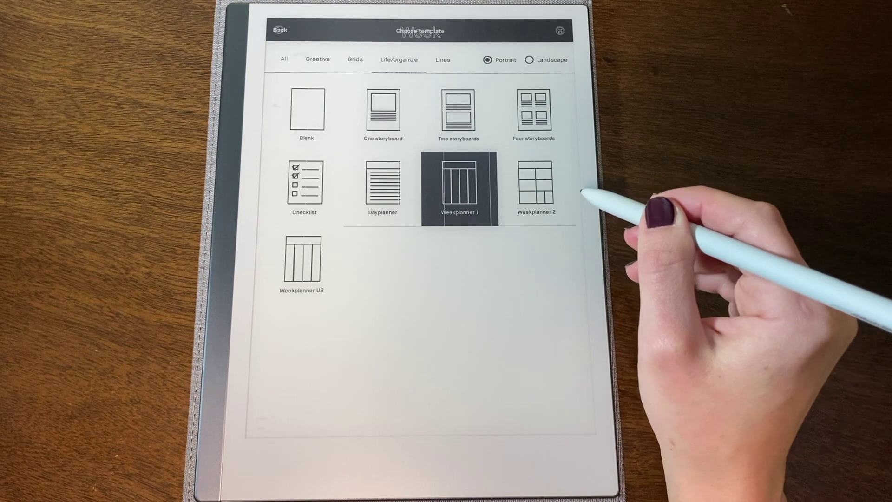
left_click(535, 185)
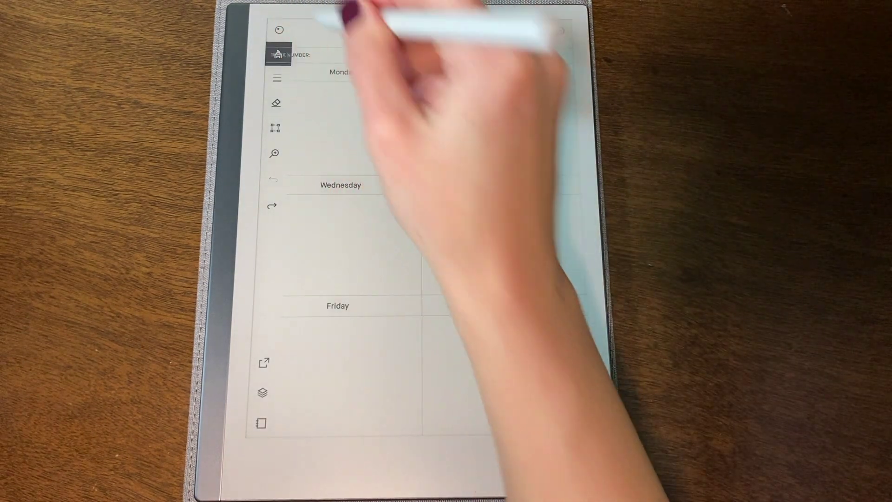
left_click(279, 30)
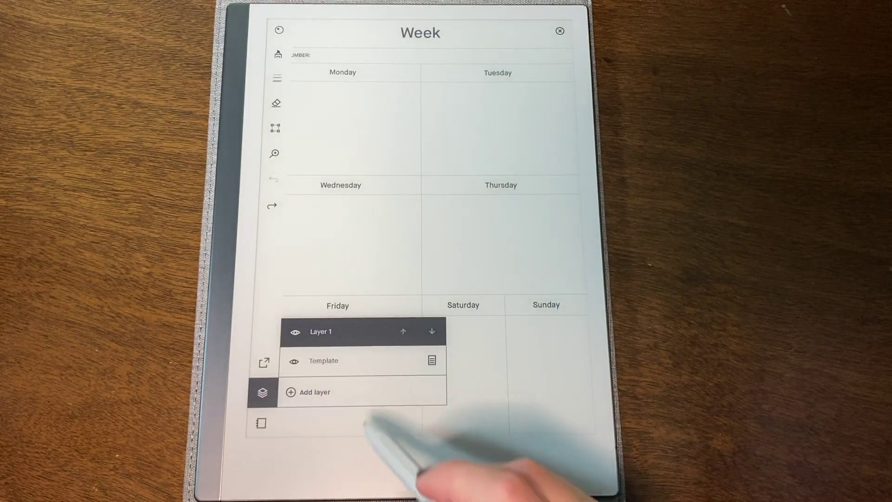
left_click(380, 362)
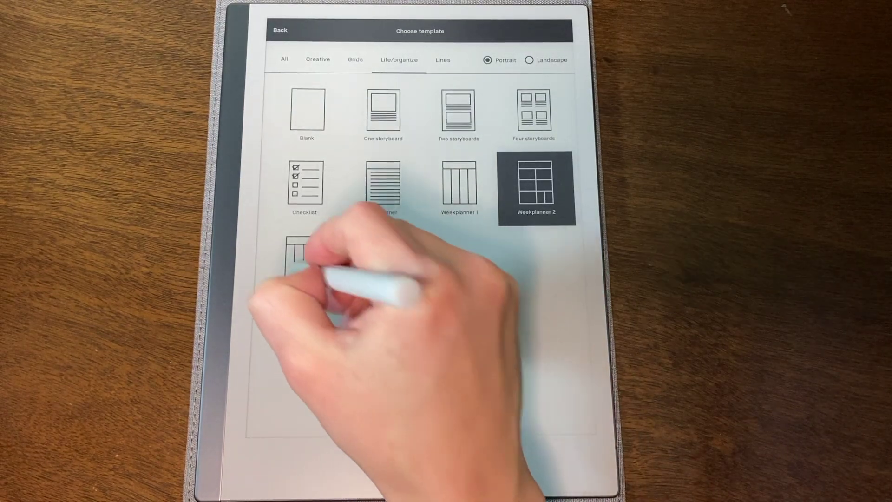
left_click(303, 259)
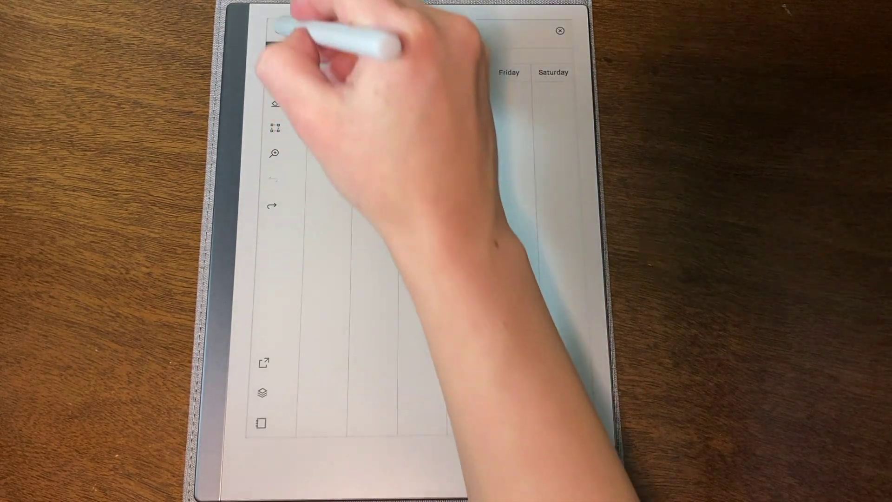
left_click(279, 30)
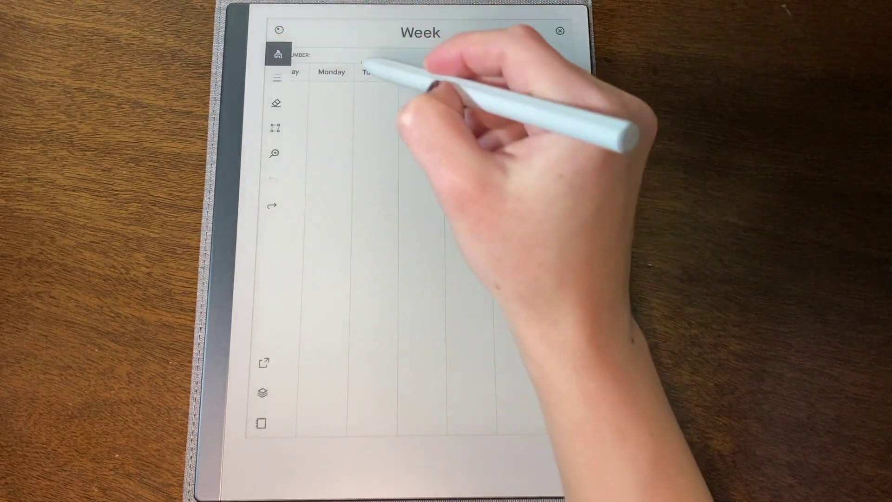
left_click(262, 393)
left_click(391, 365)
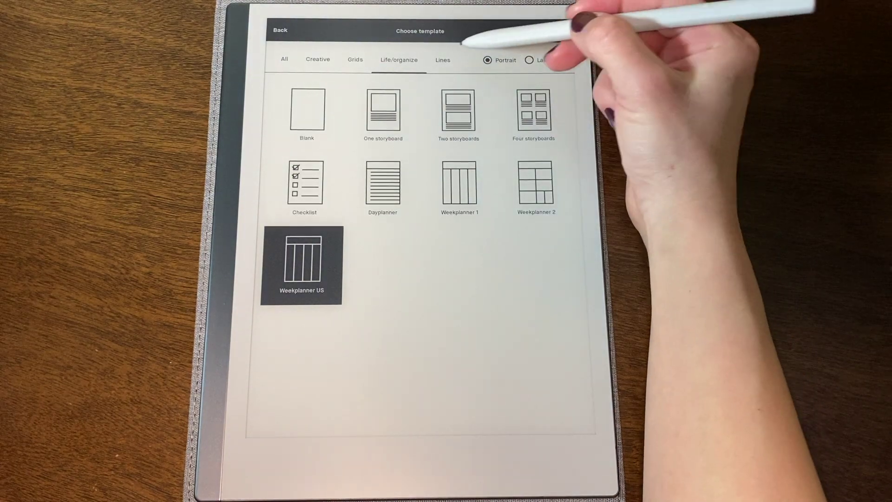
Switch the template chooser to the Lines category.
left_click(443, 59)
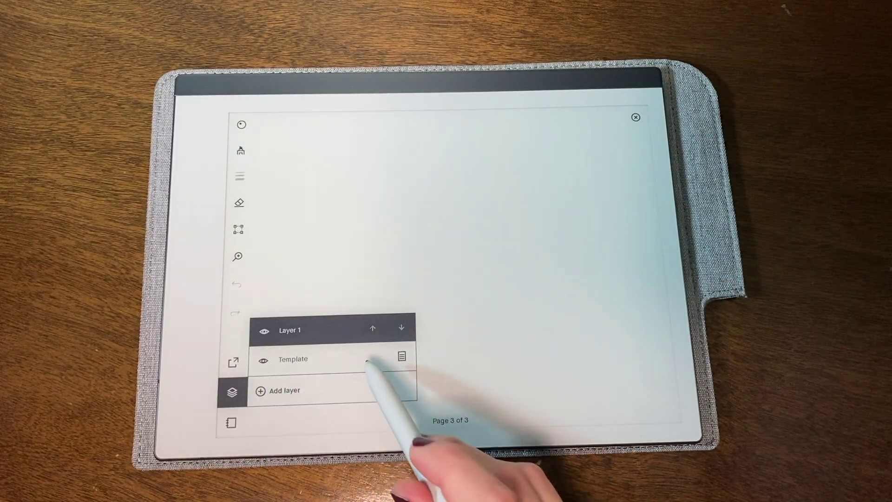
In landscape, try lined templates, including a heading layout and Margin small.
left_click(402, 356)
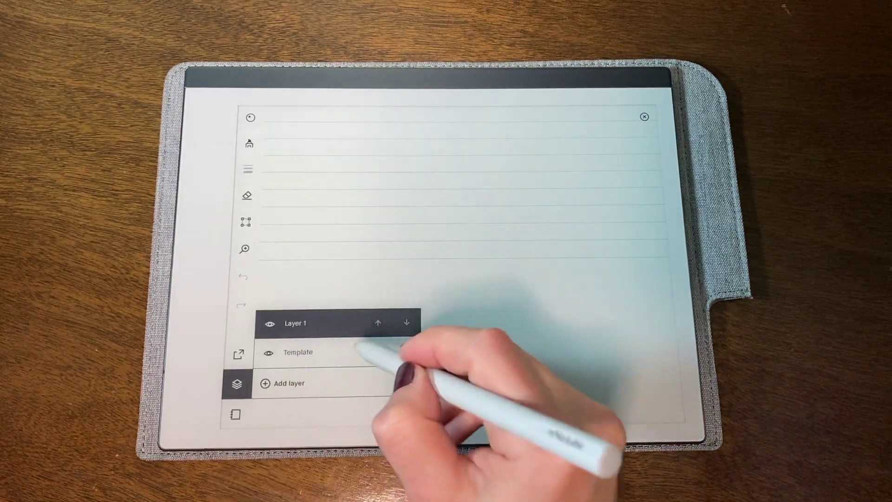
left_click(390, 352)
left_click(419, 286)
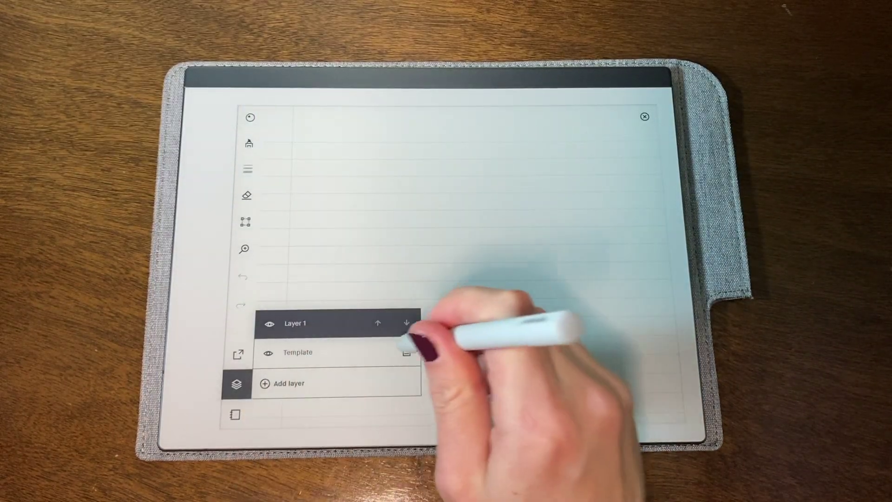
left_click(300, 348)
left_click(520, 276)
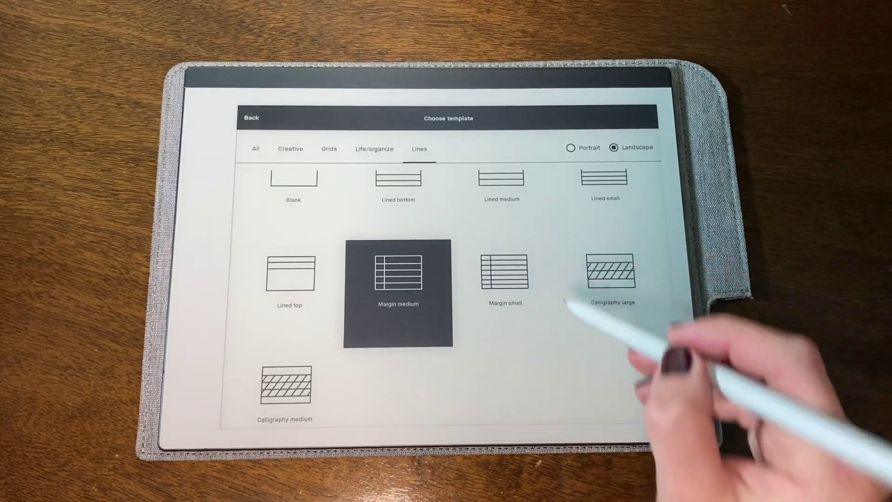